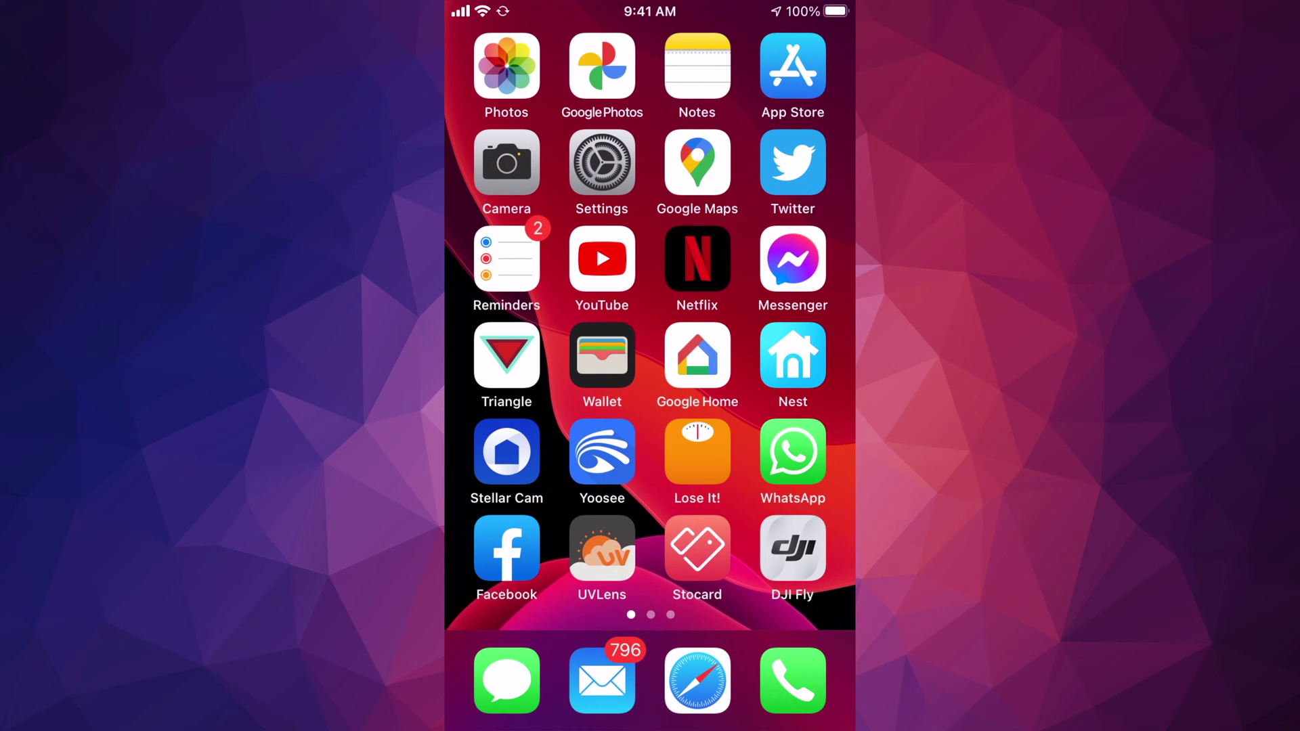
# - Open the App Store and its Account page from the profile picture on the Today tab
pyautogui.click(793, 66)
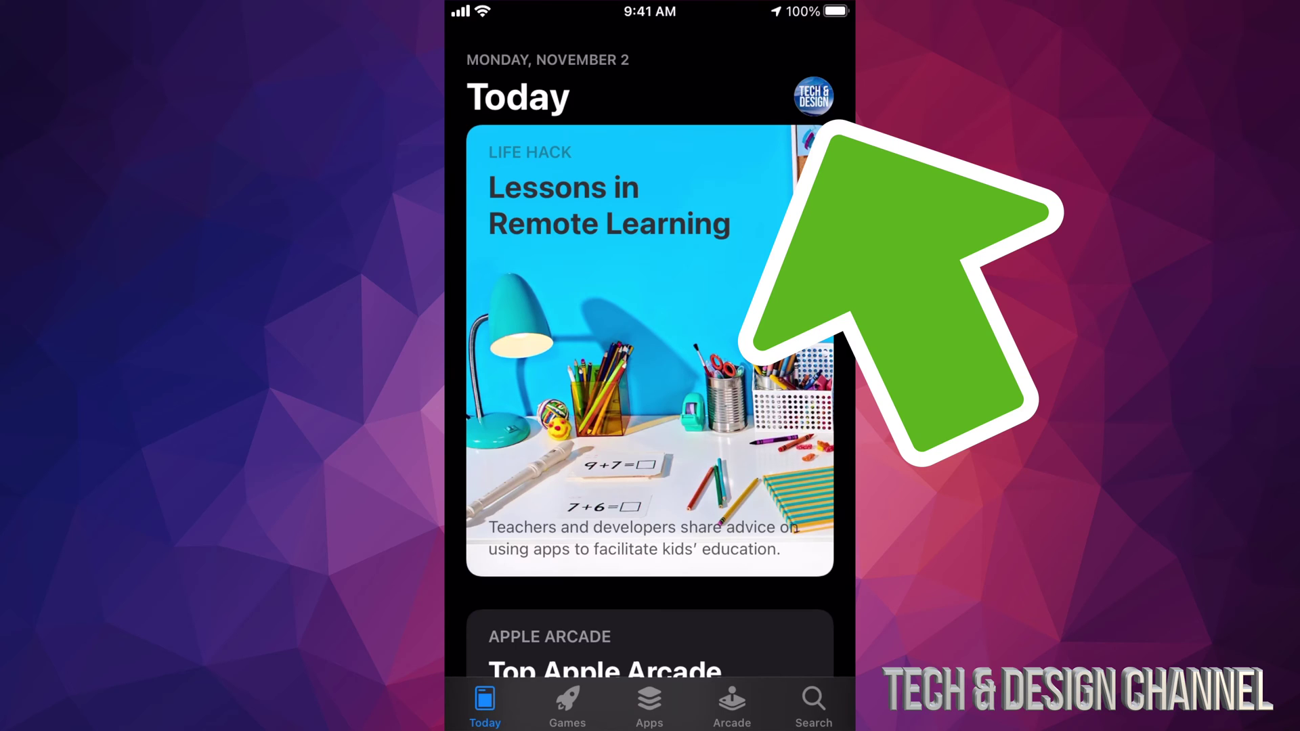
pyautogui.click(813, 96)
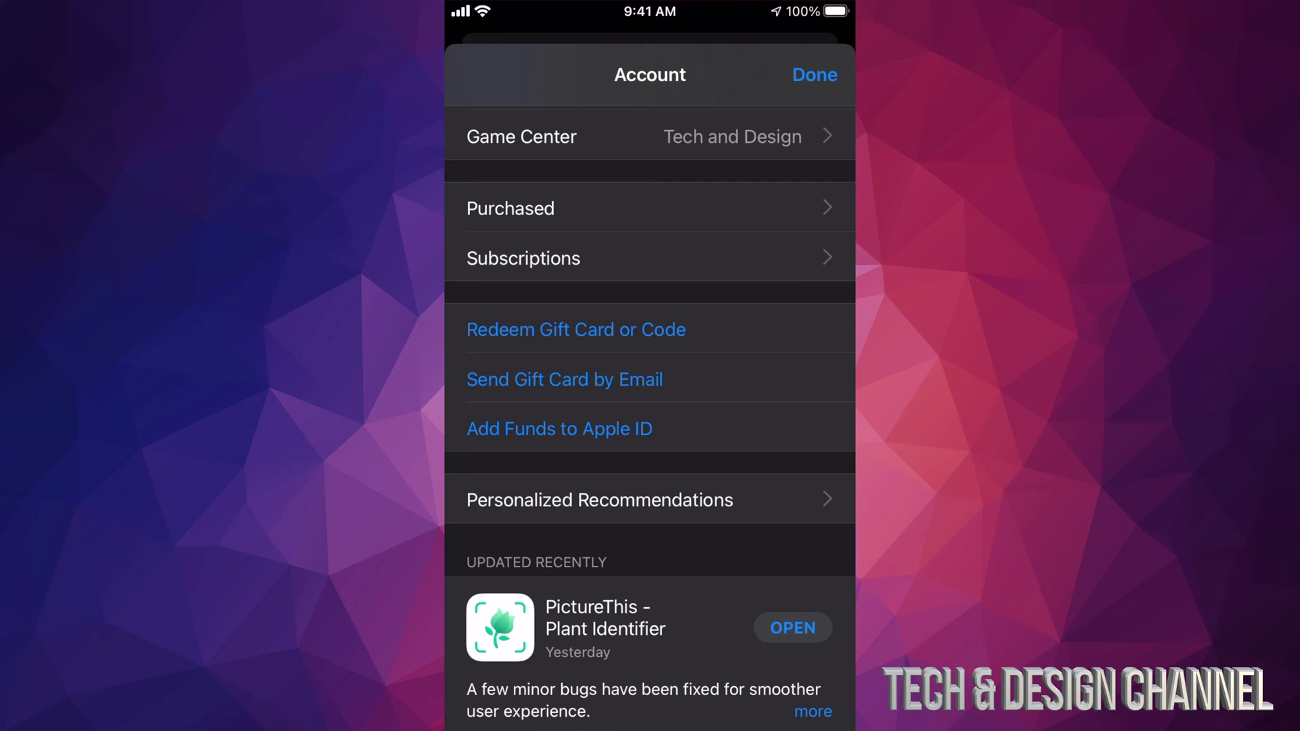
# - Scroll to the bottom of the Account sheet and sign out of the App Store account
pyautogui.scroll(-5, 650, 418)
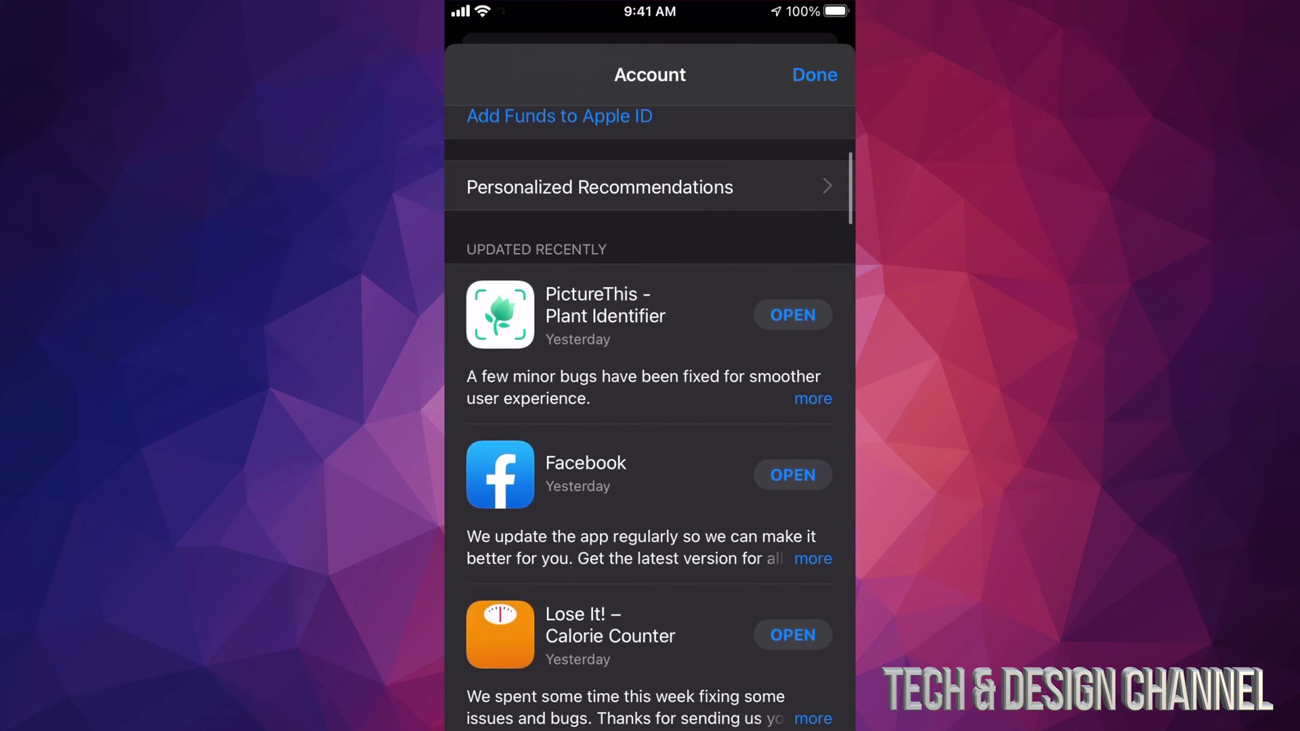
pyautogui.scroll(-5, 651, 418)
pyautogui.scroll(-5, 650, 417)
pyautogui.scroll(-5, 650, 418)
pyautogui.scroll(-5, 651, 417)
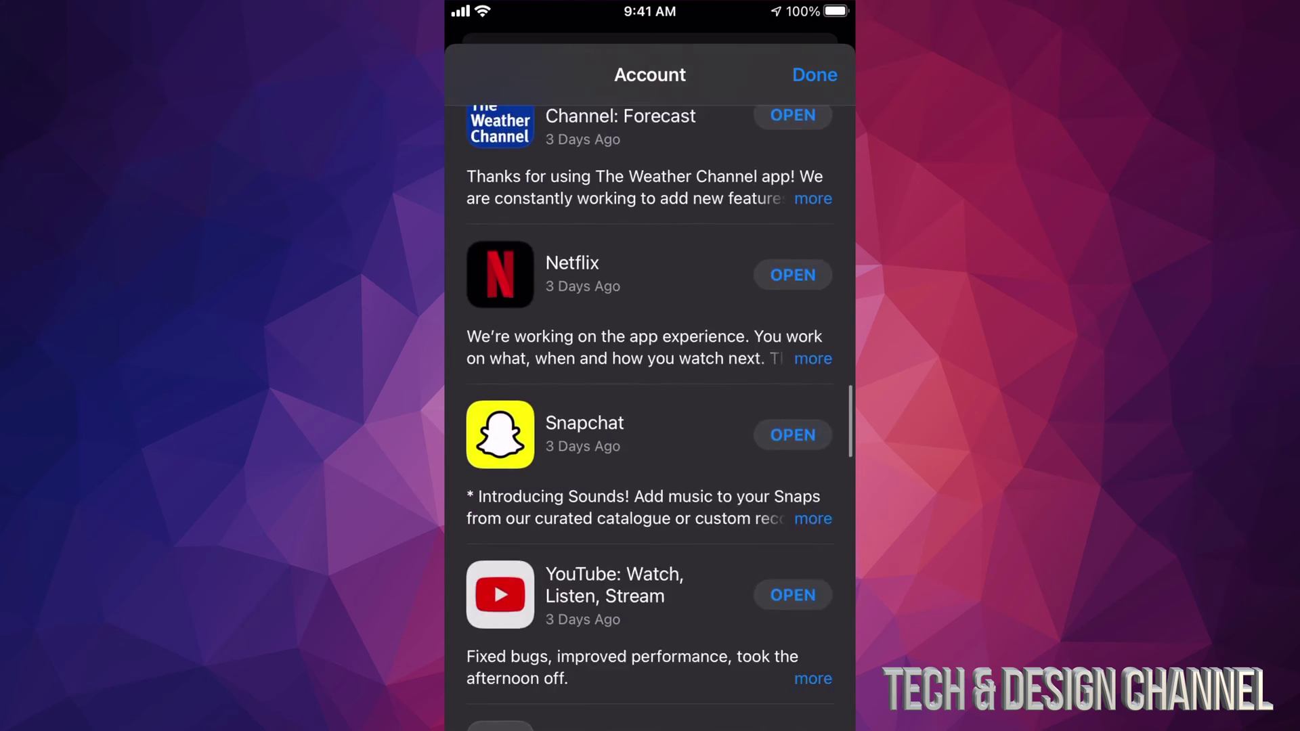
pyautogui.scroll(-5, 651, 418)
pyautogui.scroll(-5, 650, 417)
pyautogui.scroll(-5, 651, 417)
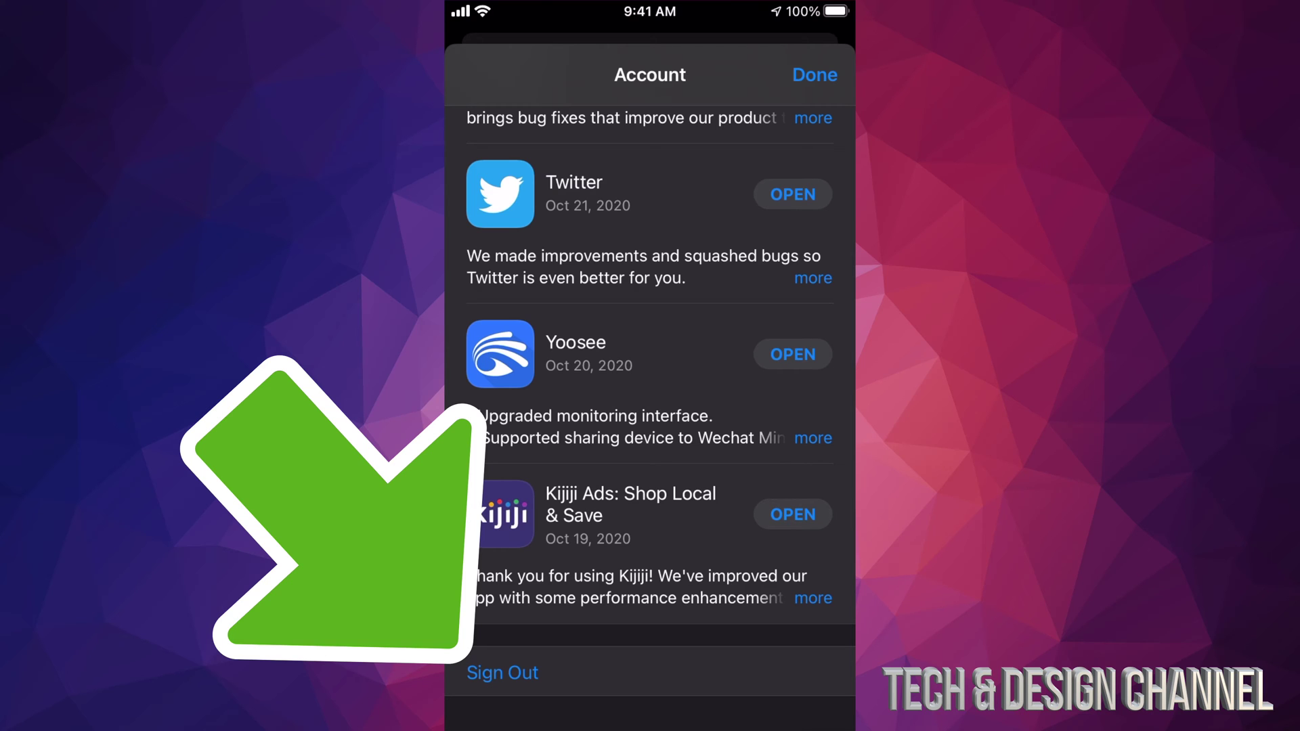
# - Scroll back to the top, showing the empty Apple ID and Password fields
pyautogui.scroll(2, 650, 417)
pyautogui.scroll(5, 650, 418)
pyautogui.scroll(5, 651, 418)
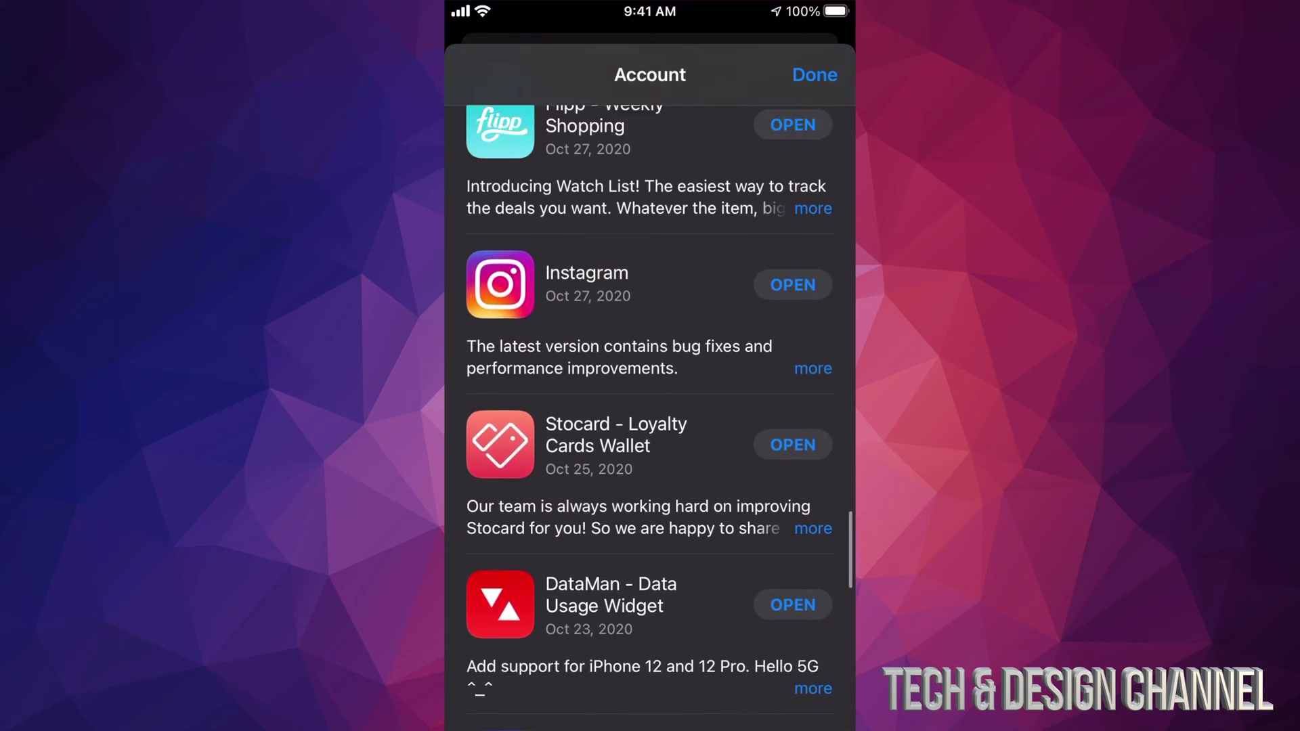
pyautogui.scroll(5, 650, 418)
pyautogui.scroll(10, 650, 417)
pyautogui.scroll(1, 650, 418)
pyautogui.scroll(2, 650, 418)
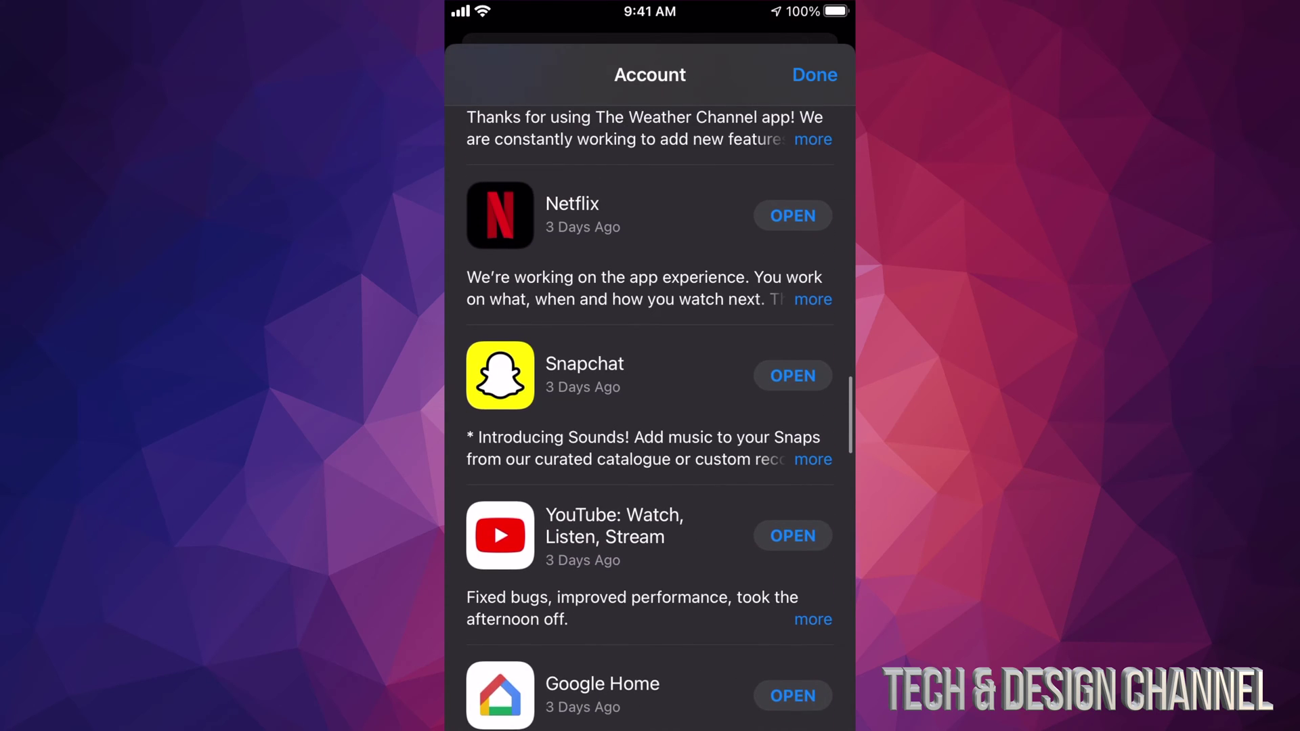
pyautogui.scroll(3, 650, 418)
pyautogui.scroll(3, 650, 417)
pyautogui.scroll(2, 651, 417)
pyautogui.scroll(2, 650, 418)
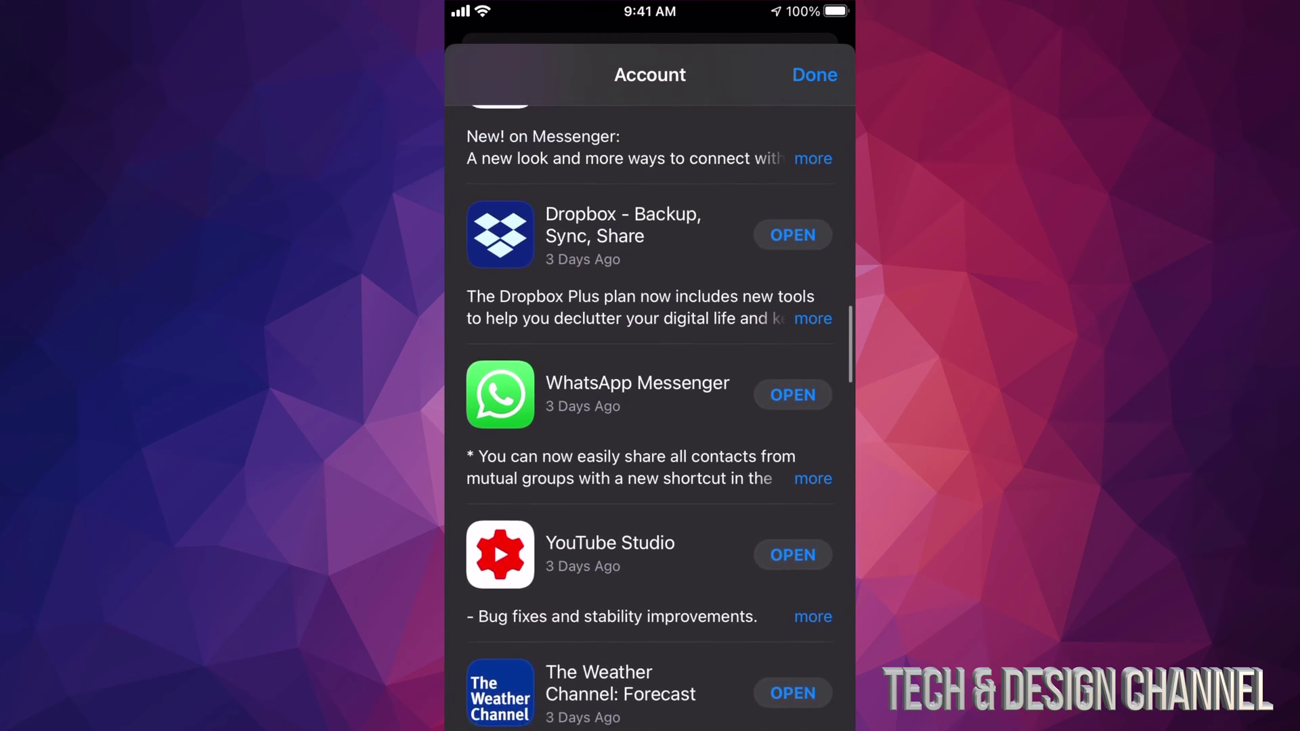
pyautogui.scroll(10, 651, 418)
pyautogui.scroll(5, 650, 417)
pyautogui.scroll(3, 650, 418)
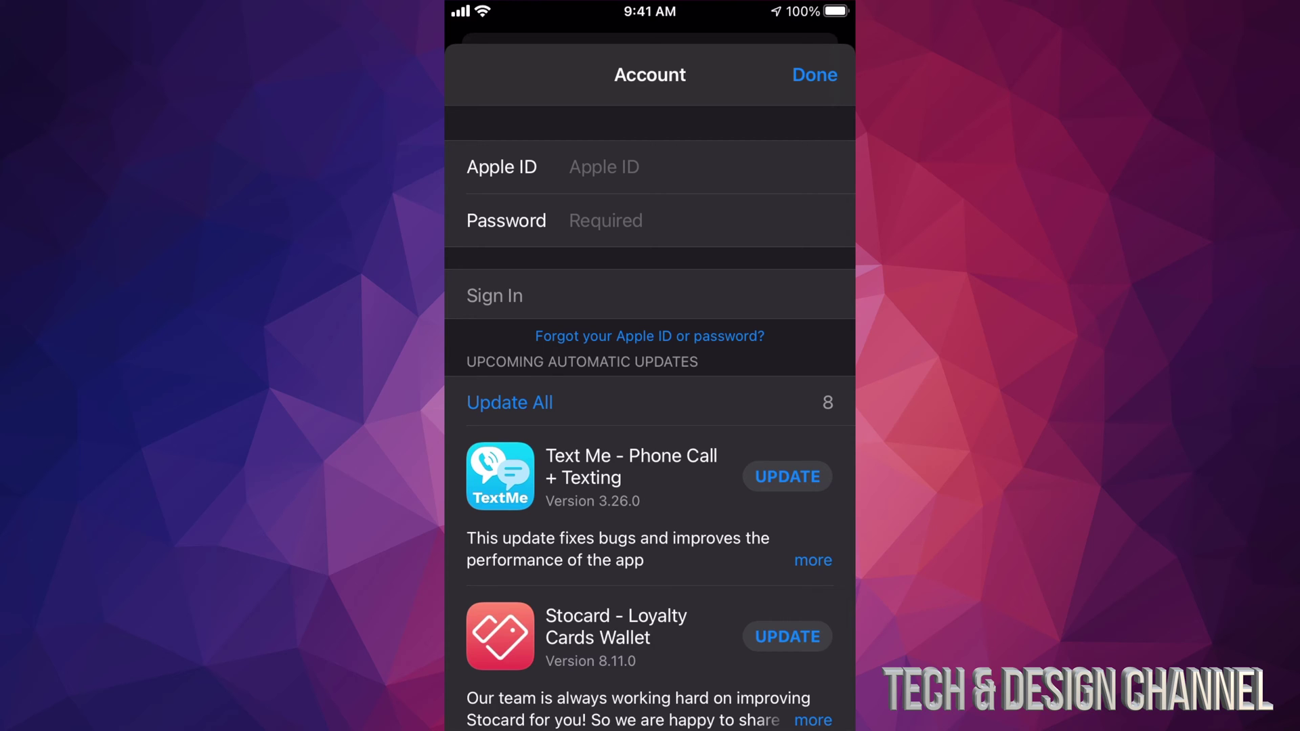
pyautogui.click(638, 166)
# - Close the Account page with Done and swipe to the second Home Screen page
pyautogui.click(815, 75)
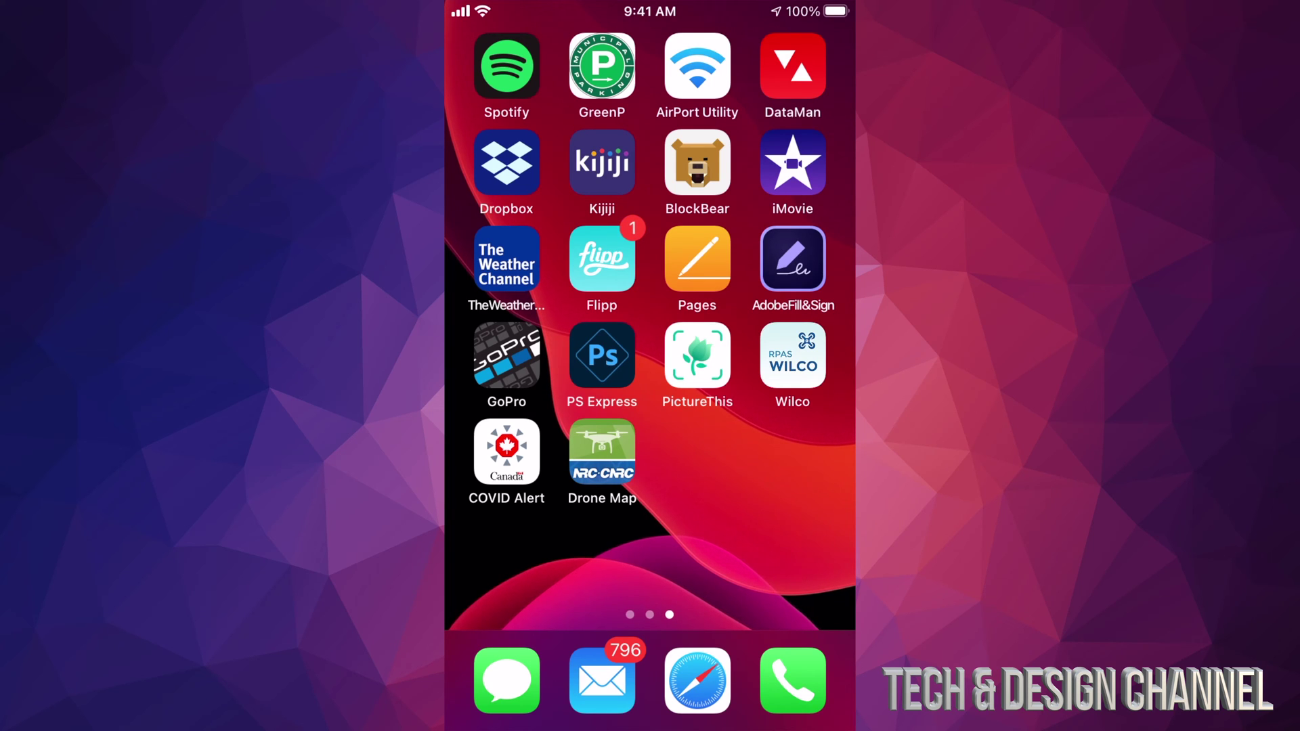
pyautogui.hscroll(-5, 651, 319)
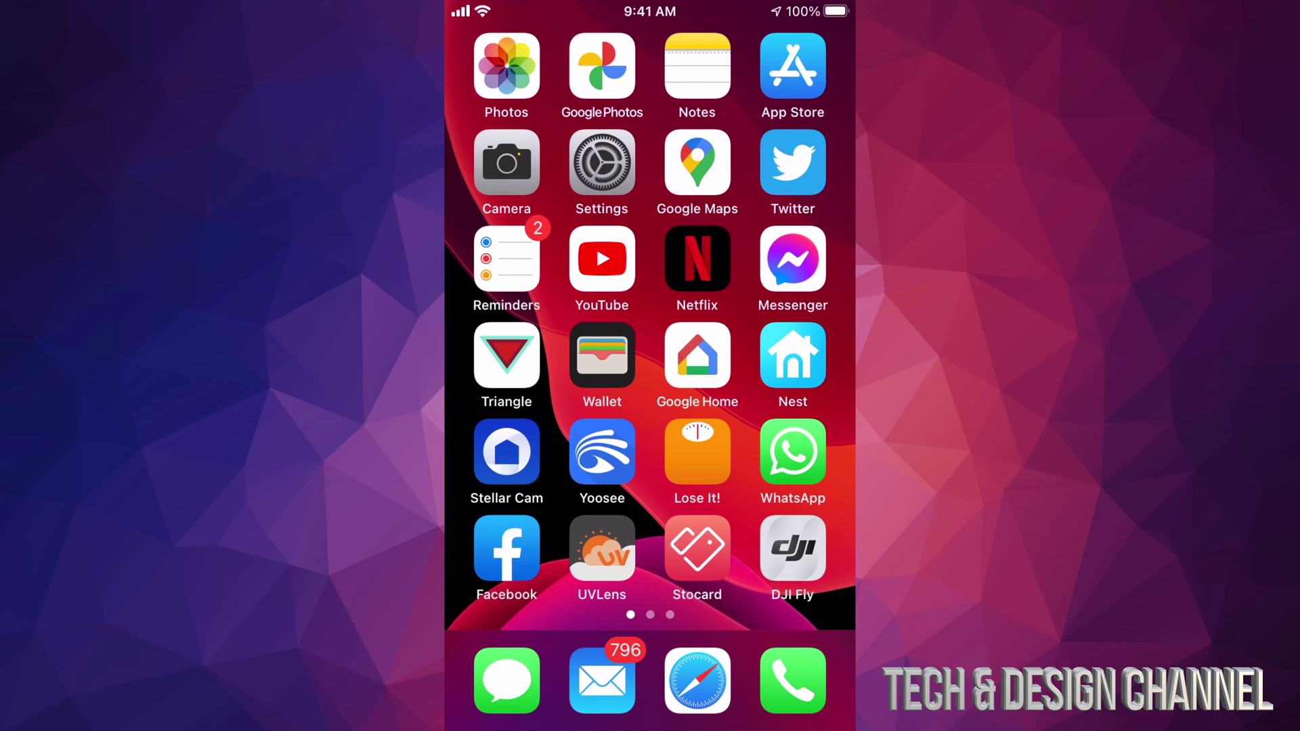
# - Open Settings › General and scroll down toward the Reset option
pyautogui.click(603, 162)
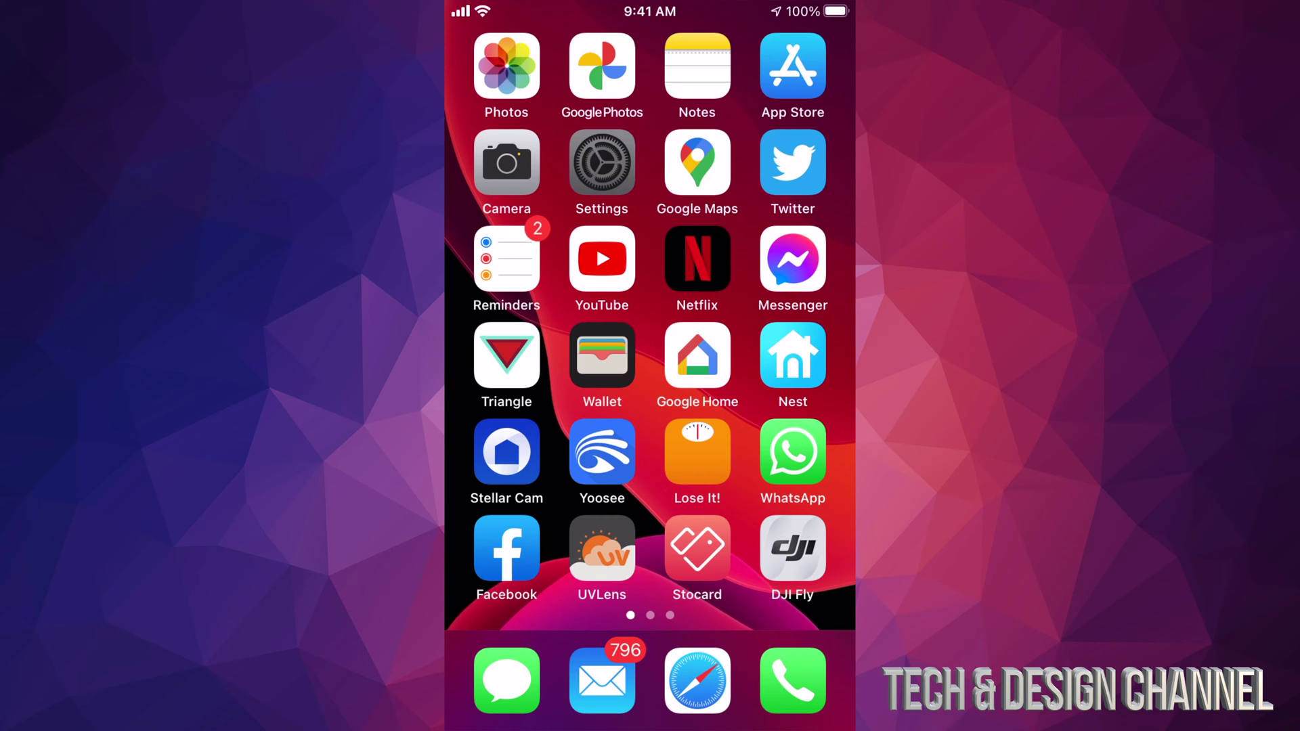
pyautogui.scroll(-5, 650, 366)
pyautogui.scroll(-1, 650, 366)
pyautogui.scroll(-3, 650, 366)
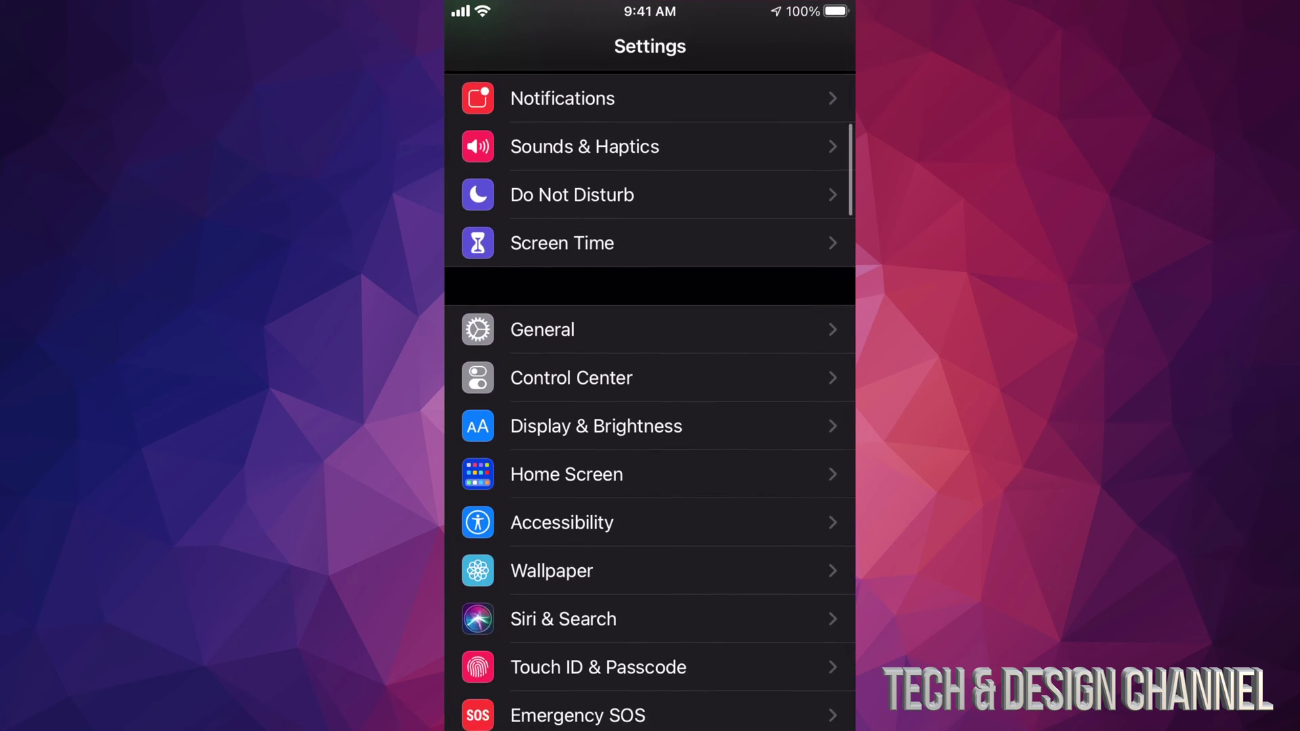
pyautogui.scroll(-2, 650, 365)
pyautogui.scroll(-1, 650, 366)
pyautogui.click(543, 151)
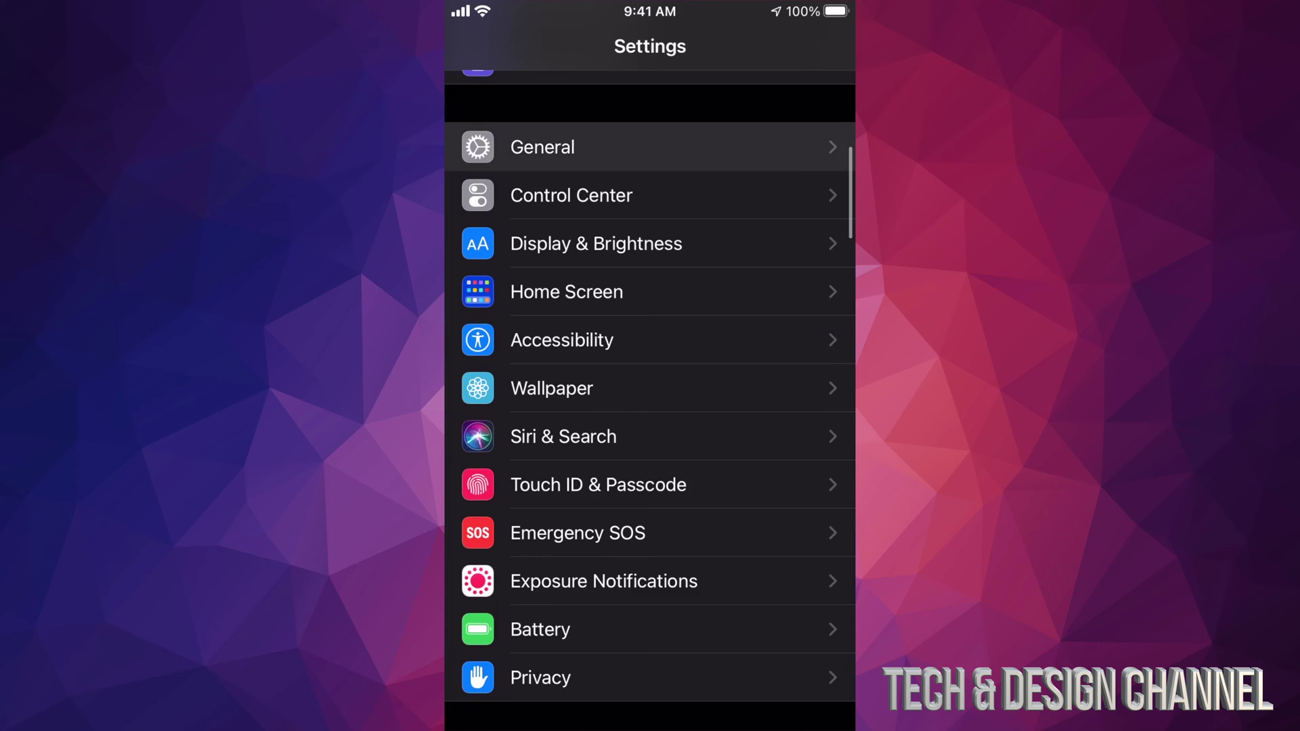
pyautogui.scroll(-2, 650, 366)
pyautogui.scroll(-6, 651, 365)
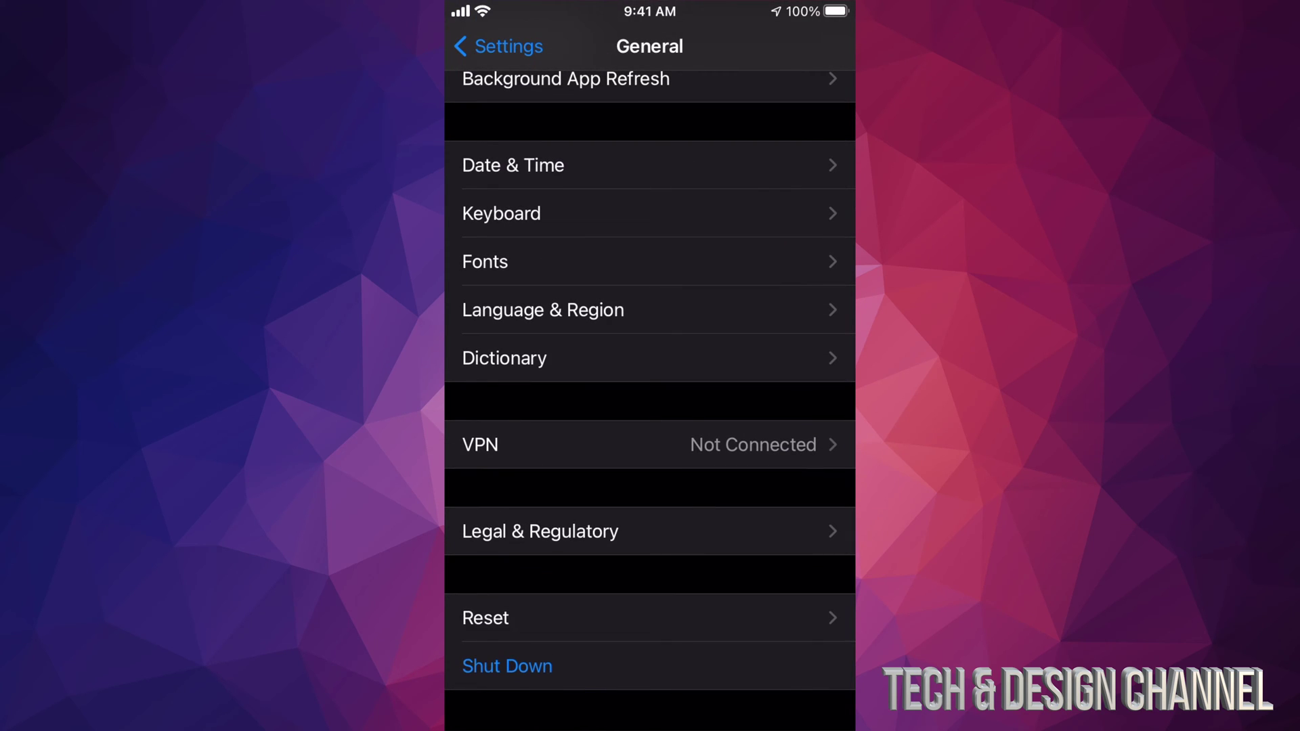
# - Open General › Reset, which lists Erase All Content and Settings
pyautogui.click(485, 618)
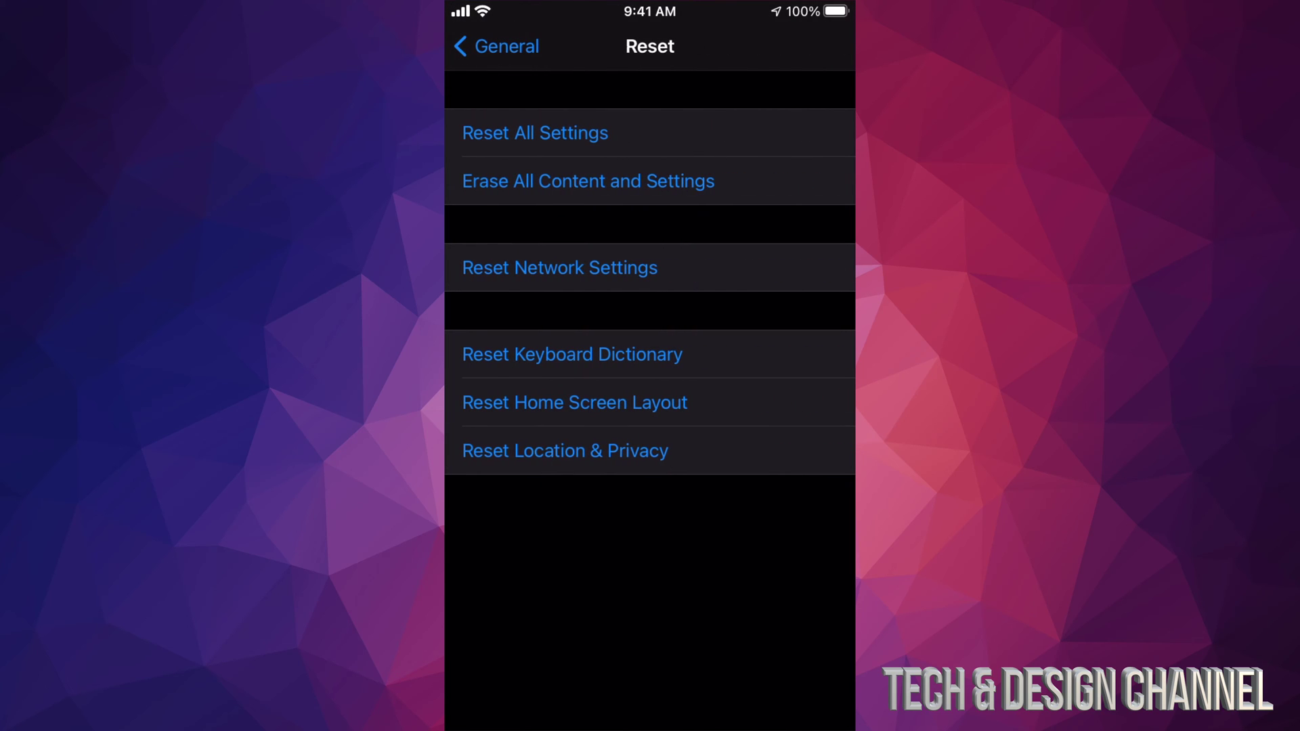